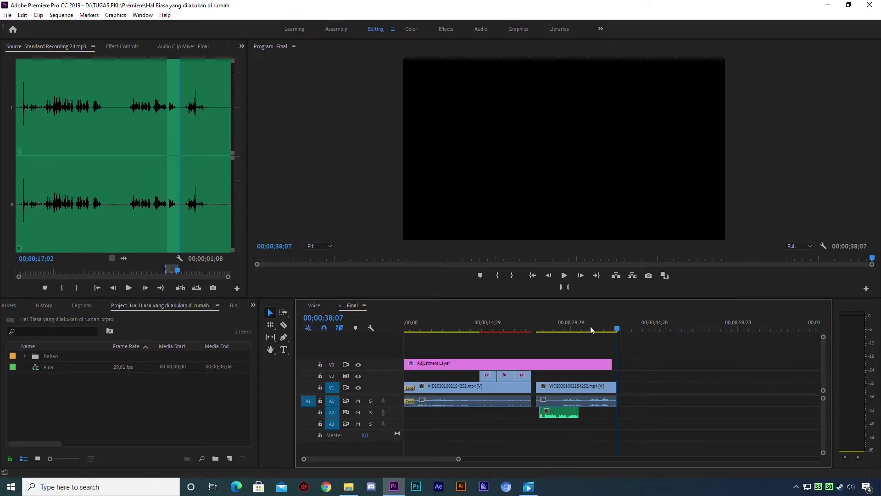
# Inspect the gap between the two V1 clips, and play the beginning of the V2 clips.
pyautogui.moveTo(515, 323); pyautogui.dragTo(535, 326)
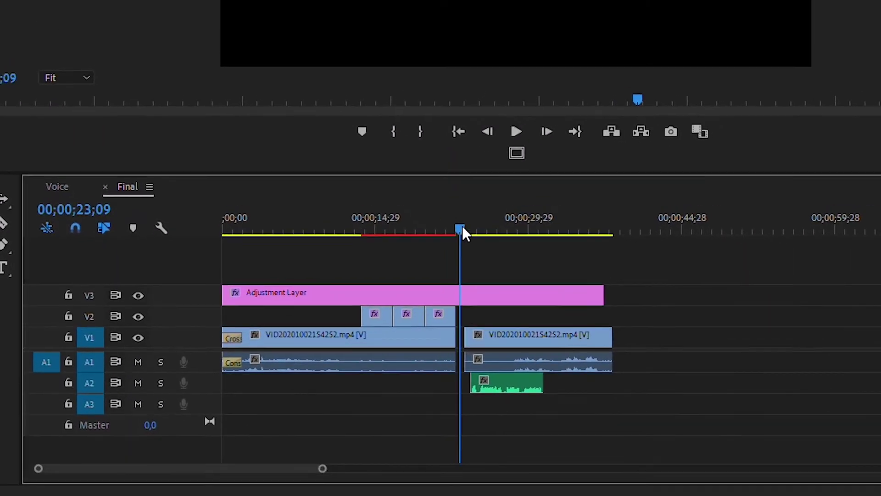
pyautogui.moveTo(461, 226); pyautogui.dragTo(457, 228)
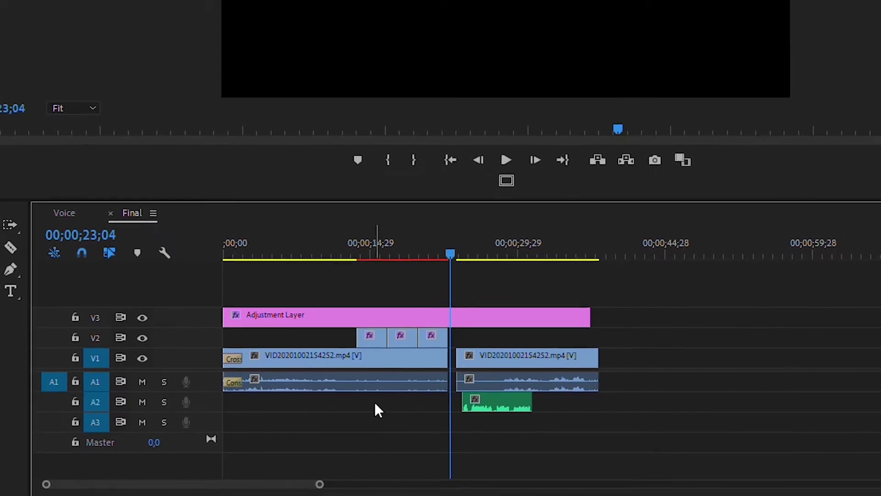
pyautogui.click(362, 218)
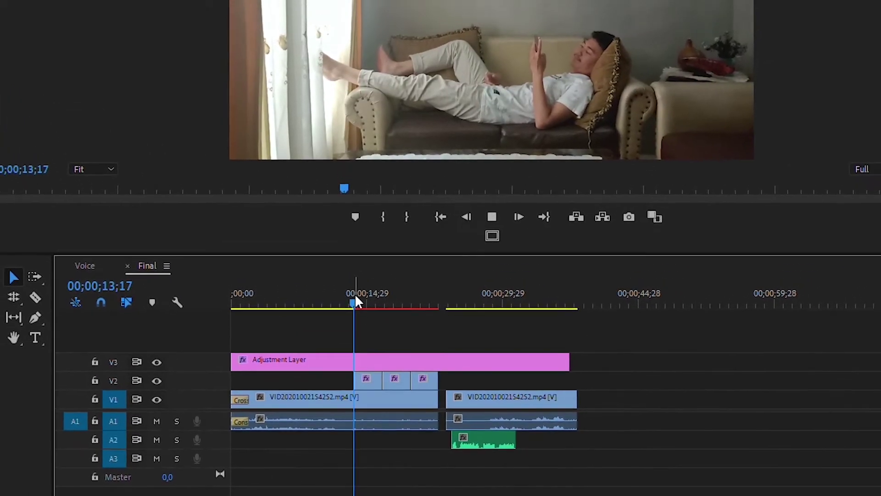
pyautogui.press('space')
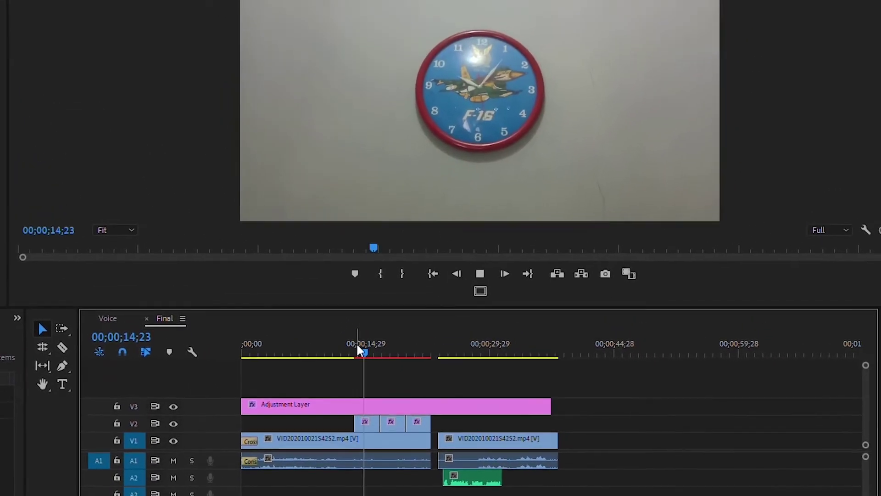
pyautogui.press('space')
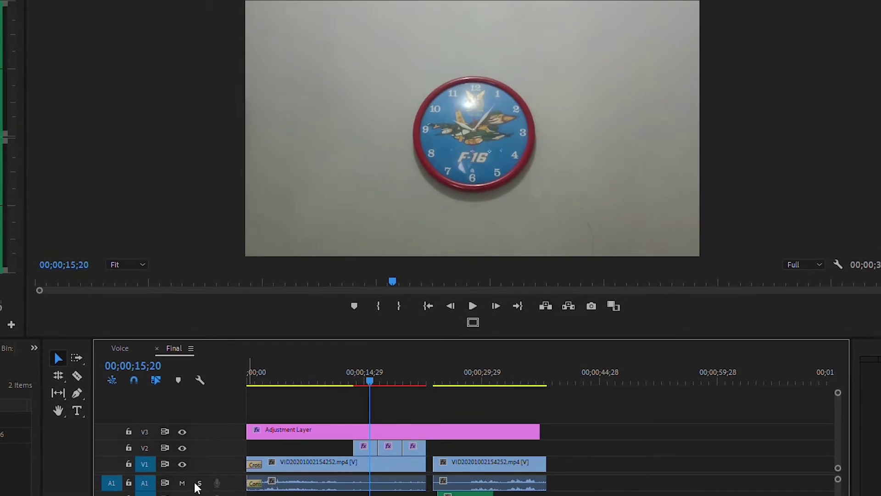
# Play the V2 clips up to just before the gap with audio tracks A1 and A2 muted.
pyautogui.moveTo(335, 388); pyautogui.dragTo(355, 381)
pyautogui.press('space')
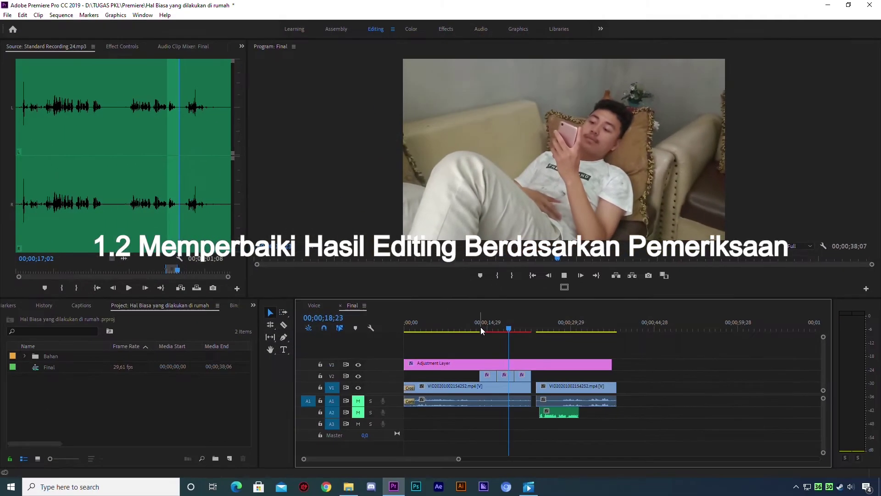
pyautogui.press('space')
pyautogui.click(515, 327)
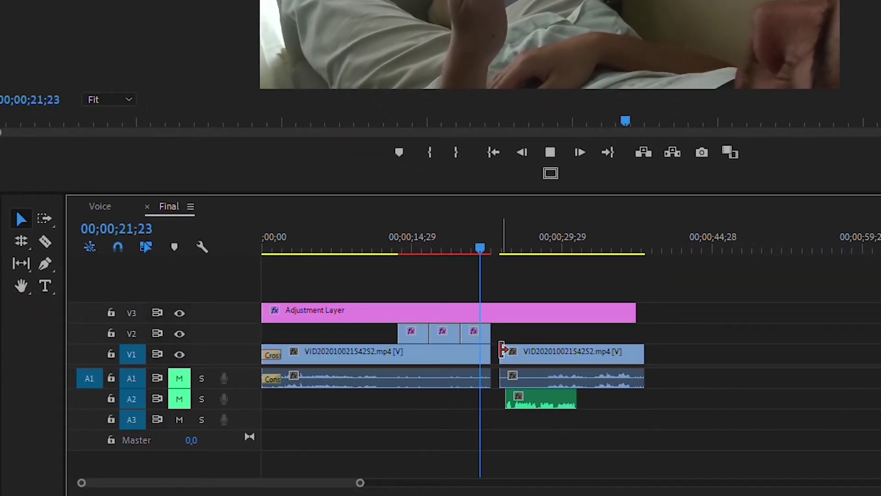
pyautogui.press('space')
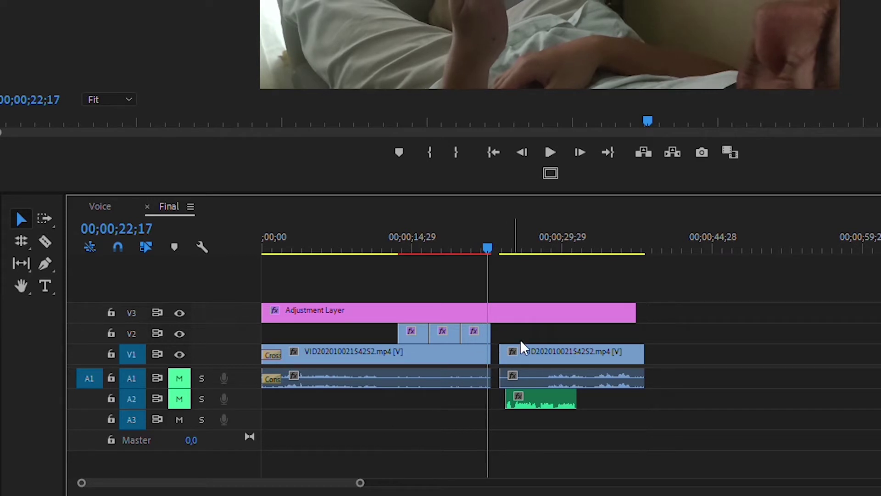
# Close the gap by moving the second V1 clip, its A1 audio and the A2 voice clip up against the first clip.
pyautogui.moveTo(361, 483); pyautogui.dragTo(277, 482)
pyautogui.press('=')
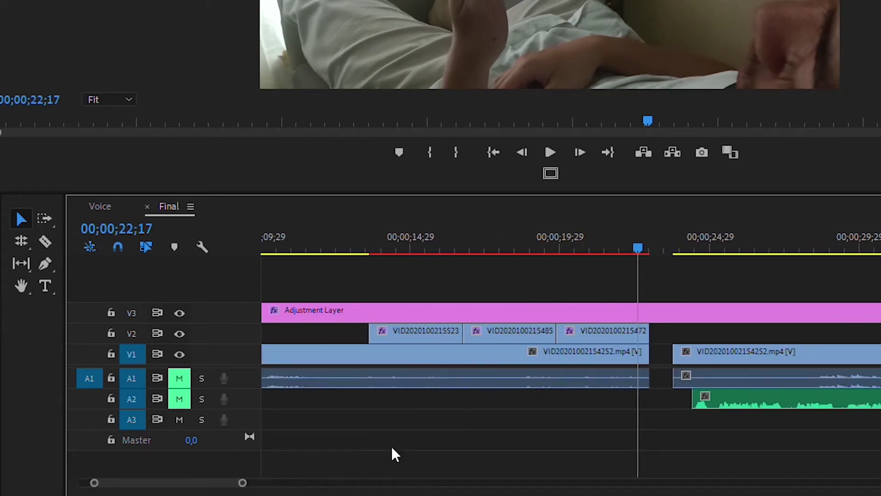
pyautogui.hscroll(3, 505, 422)
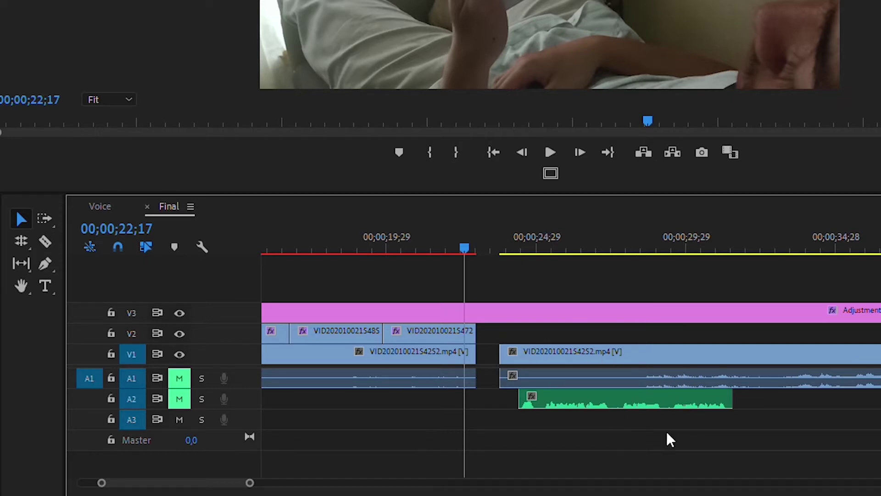
pyautogui.moveTo(734, 422); pyautogui.dragTo(531, 366)
pyautogui.press('-')
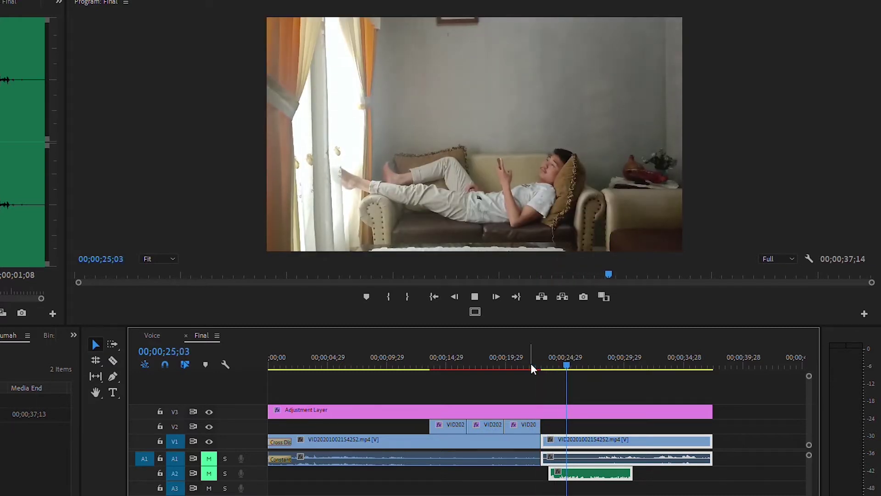
# Play back the section around the joined V1 clips to check the cut.
pyautogui.press('space')
pyautogui.press('space')
pyautogui.click(420, 366)
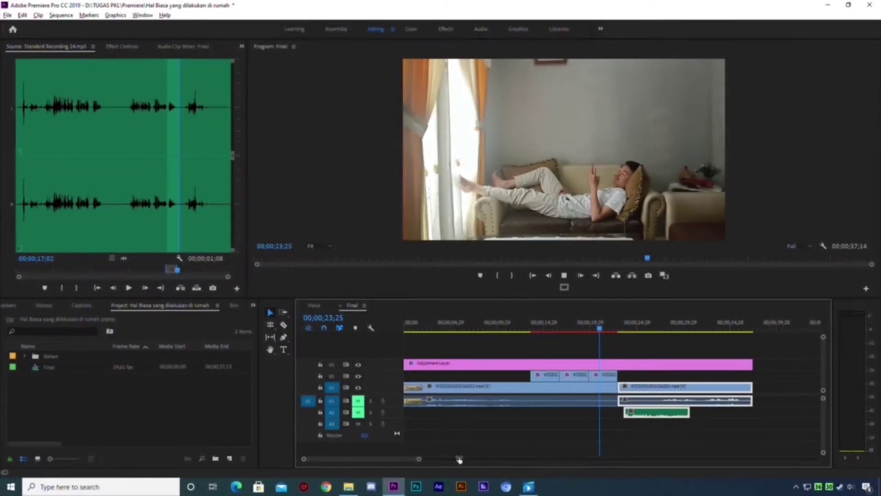
pyautogui.press('space')
pyautogui.press('Up')
pyautogui.press('space')
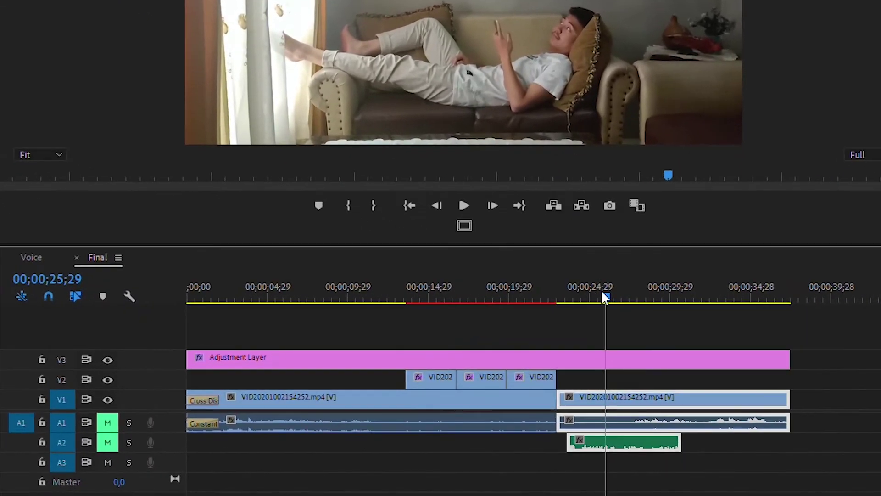
# Mark an In point at 00;00;13;10 and an Out point at 00;00;23;07 around the V2 clips.
pyautogui.click(403, 283)
pyautogui.moveTo(414, 284); pyautogui.dragTo(403, 291)
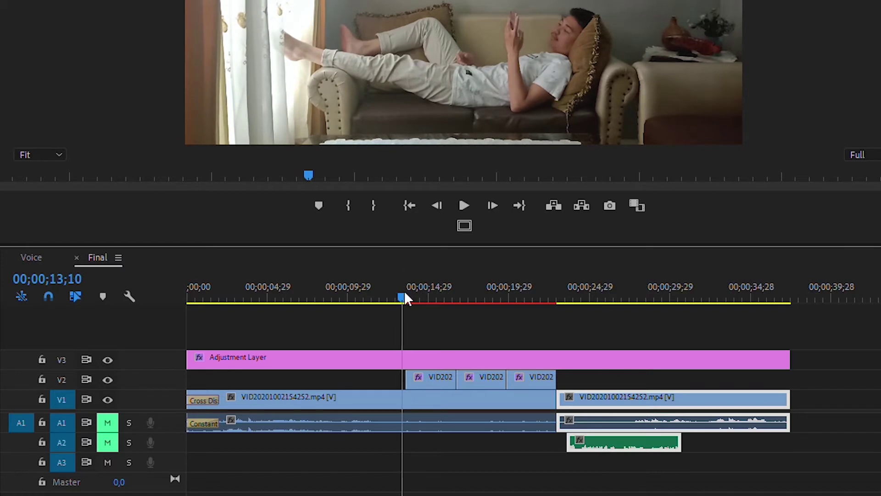
pyautogui.press('i')
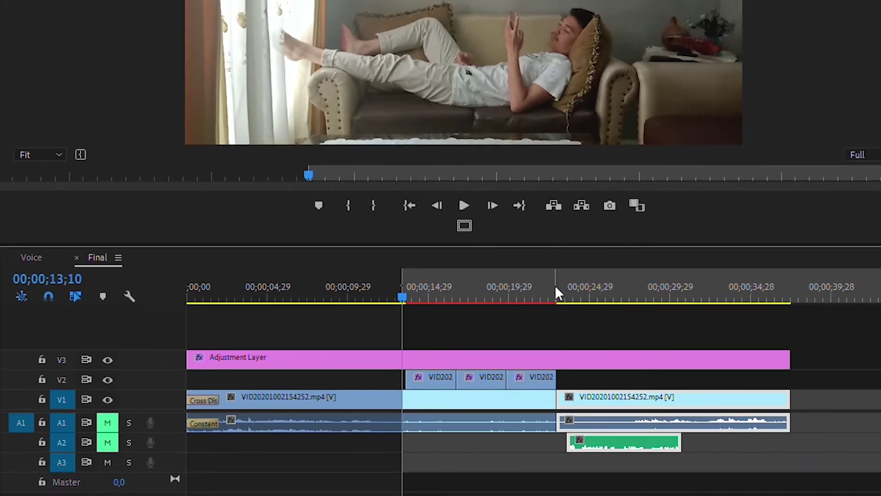
pyautogui.click(556, 286)
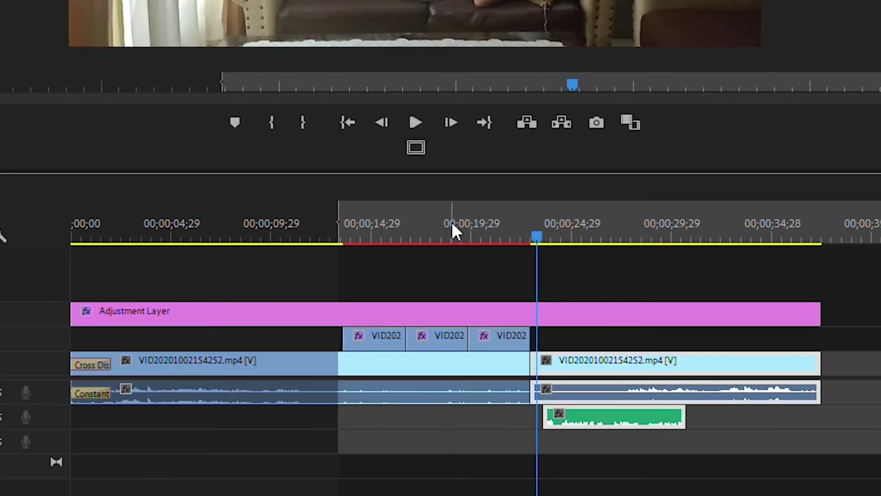
pyautogui.press('o')
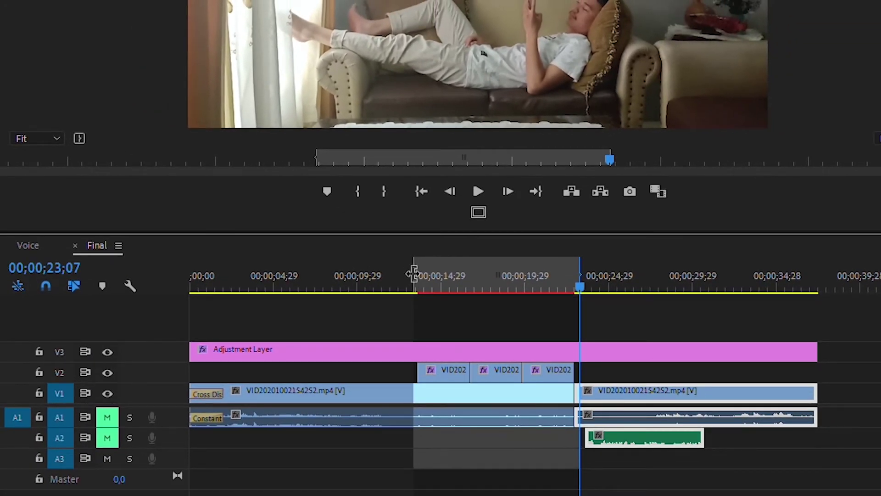
# Extend the In/Out range over the whole sequence and render it from In to Out.
pyautogui.moveTo(413, 274); pyautogui.dragTo(165, 270)
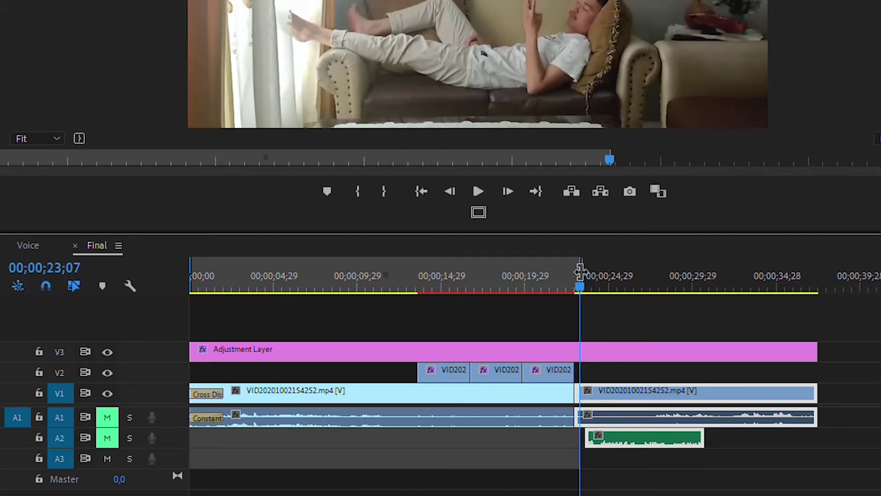
pyautogui.moveTo(580, 272); pyautogui.dragTo(820, 286)
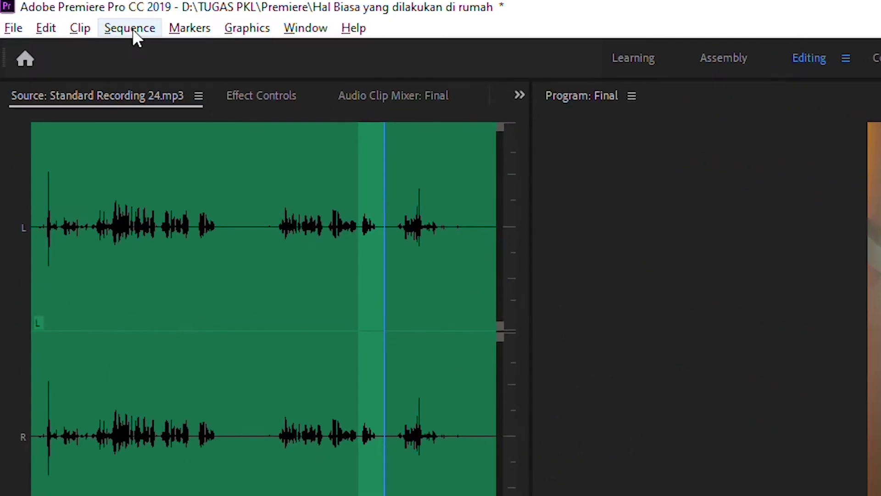
pyautogui.click(62, 16)
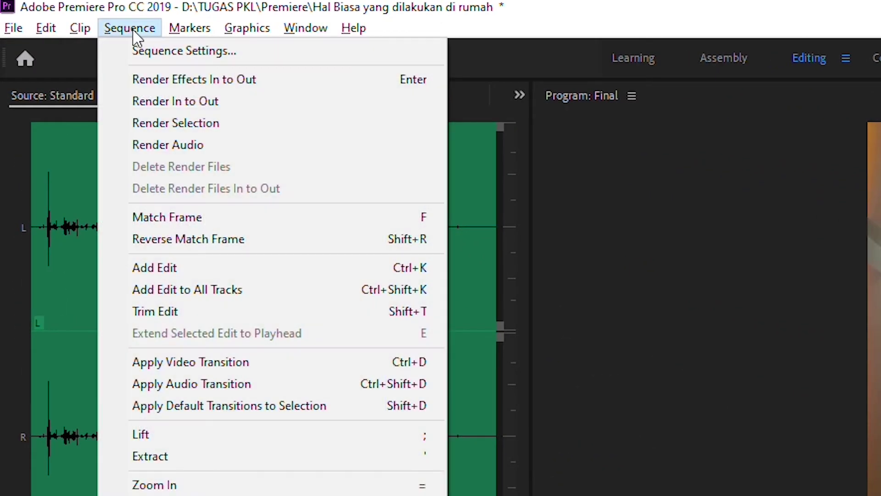
pyautogui.click(182, 101)
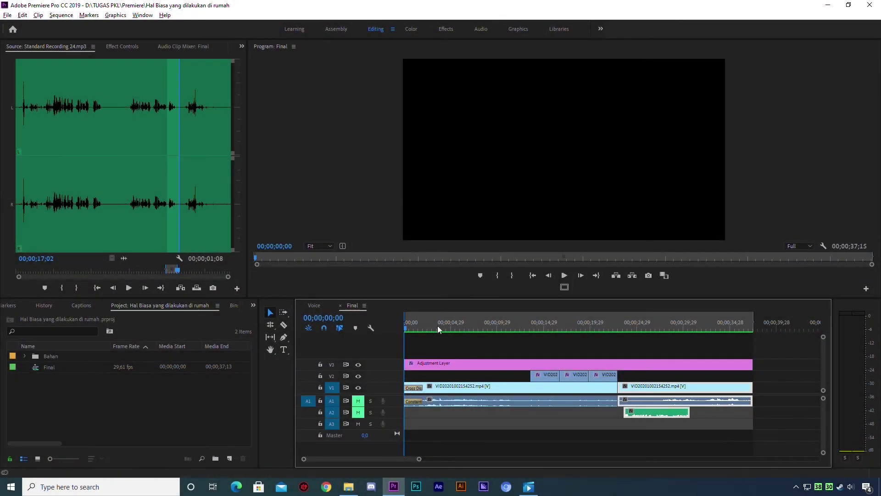
# Review the rendered sequence by playing its opening, the V2 clips and the cut to the second V1 clip.
pyautogui.press('space')
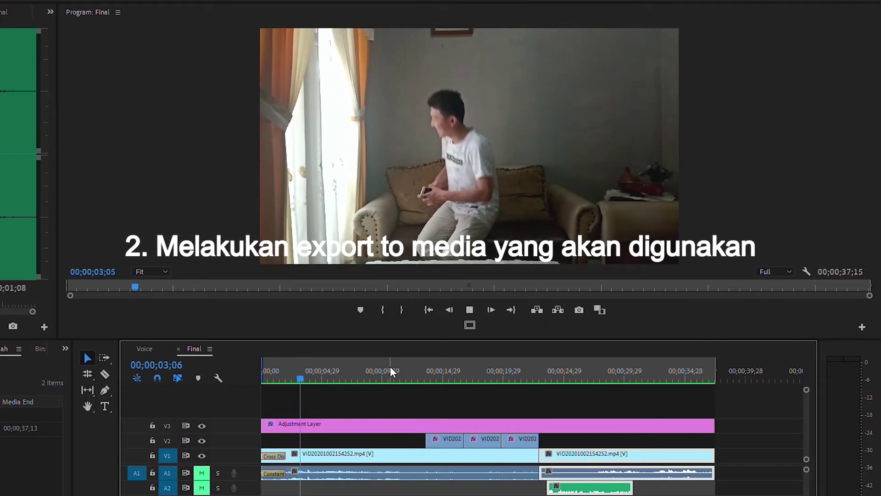
pyautogui.press('space')
pyautogui.click(424, 374)
pyautogui.press('space')
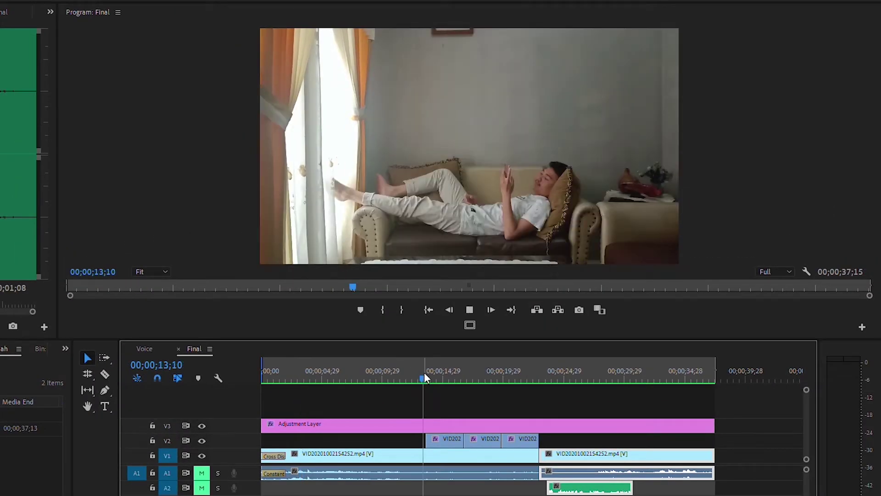
pyautogui.press('space')
pyautogui.click(447, 376)
pyautogui.press('space')
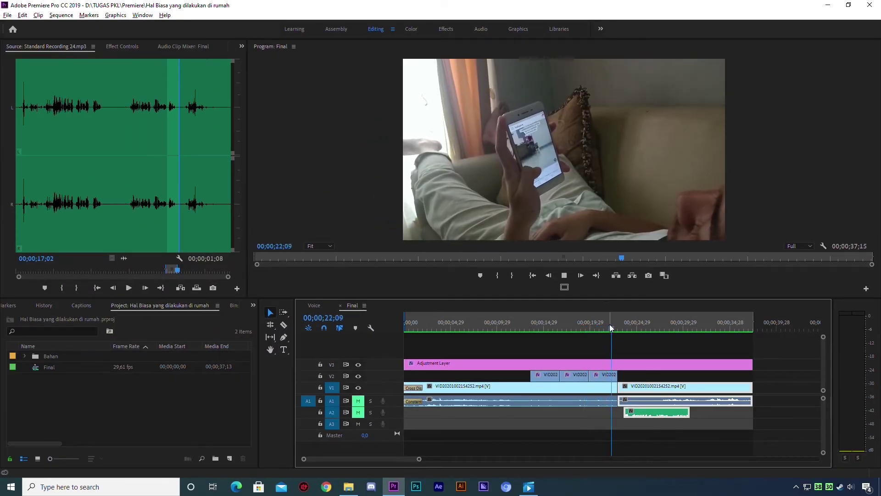
pyautogui.press('space')
# Unmute audio tracks A1 and A2 and return the playhead to the start of the sequence.
pyautogui.click(358, 401)
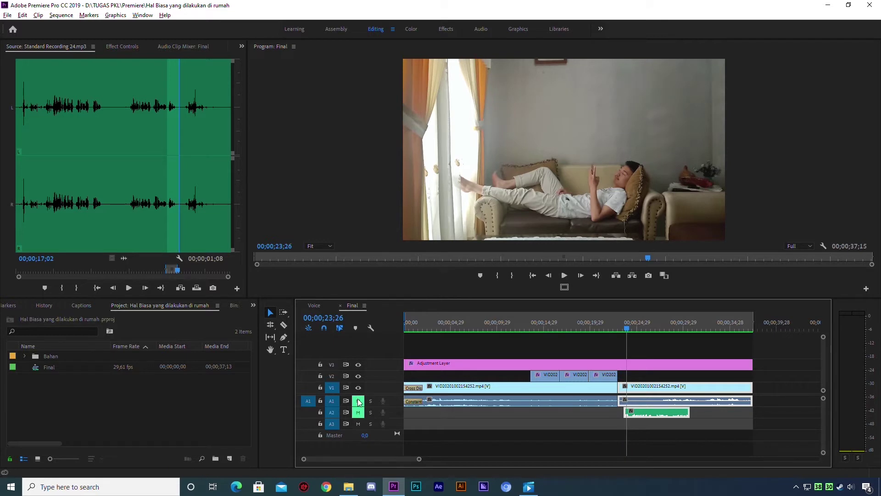
pyautogui.click(359, 412)
pyautogui.moveTo(513, 326); pyautogui.dragTo(404, 329)
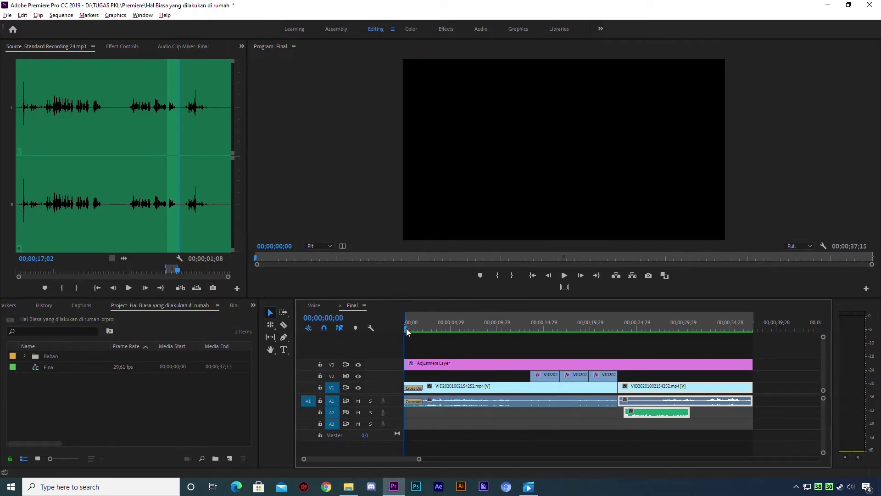
# Open the media export settings for the Final sequence.
pyautogui.click(7, 15)
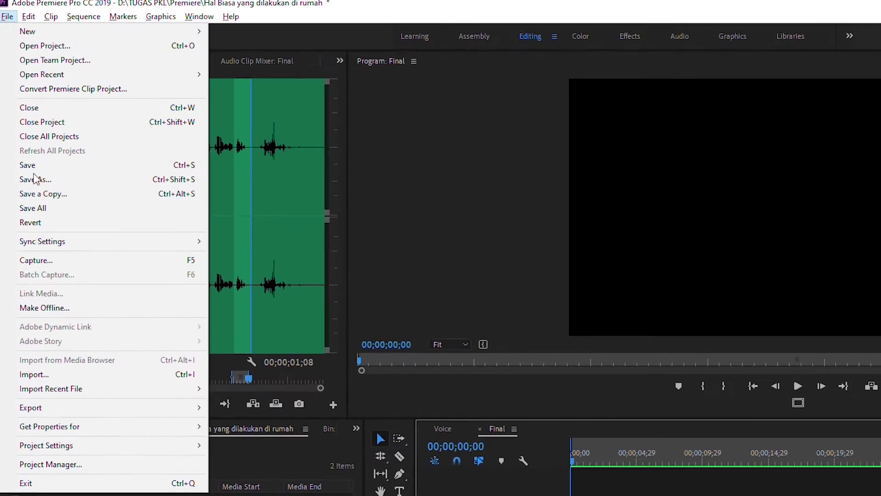
pyautogui.moveTo(183, 407)
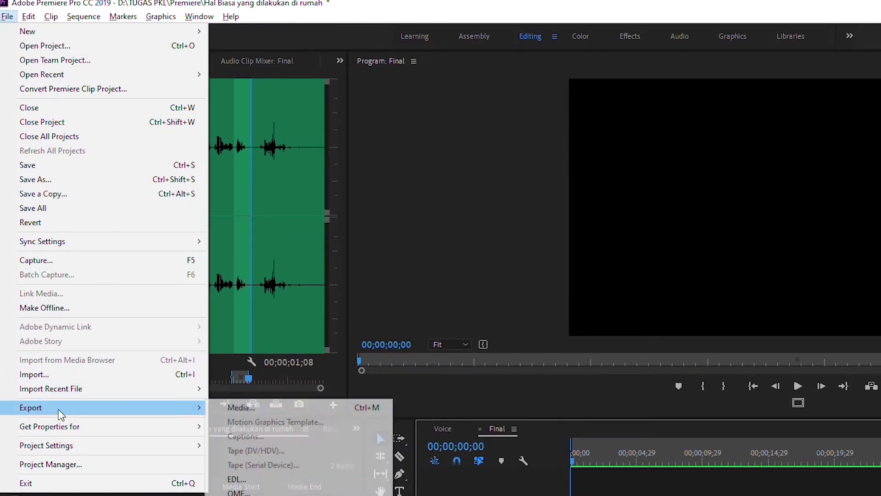
pyautogui.click(270, 409)
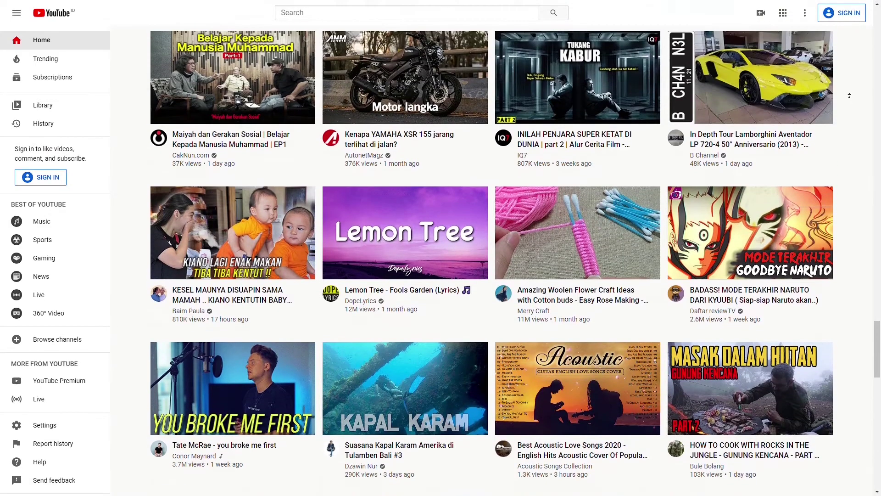
pyautogui.scroll(4, 850, 96)
pyautogui.scroll(4, 849, 92)
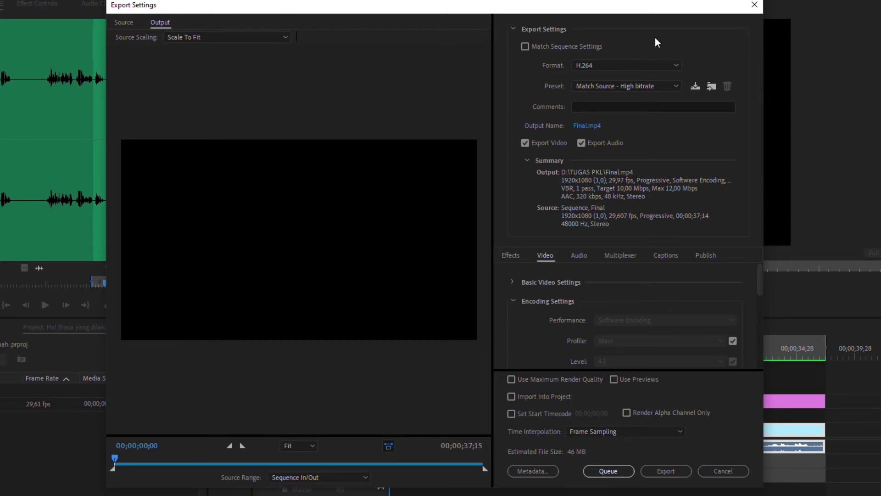
# Change the output location to Documents and create a new folder there named Export Video.
pyautogui.click(588, 125)
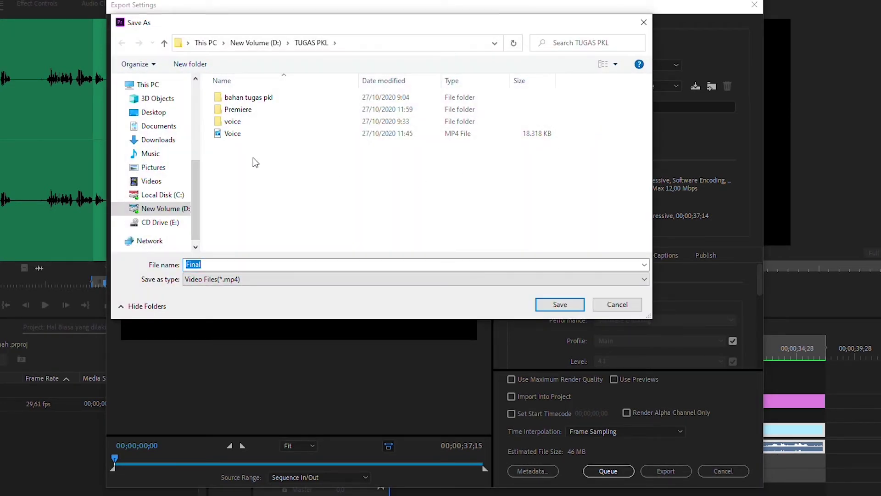
pyautogui.click(160, 126)
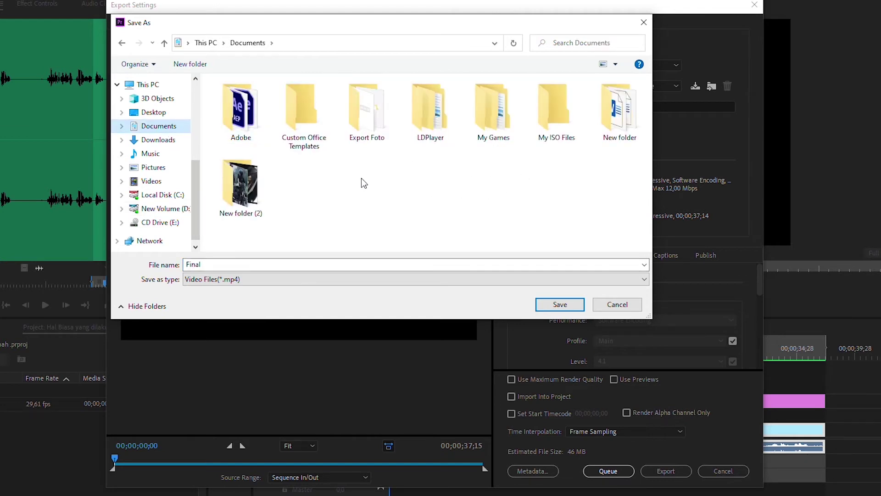
pyautogui.rightClick(420, 177)
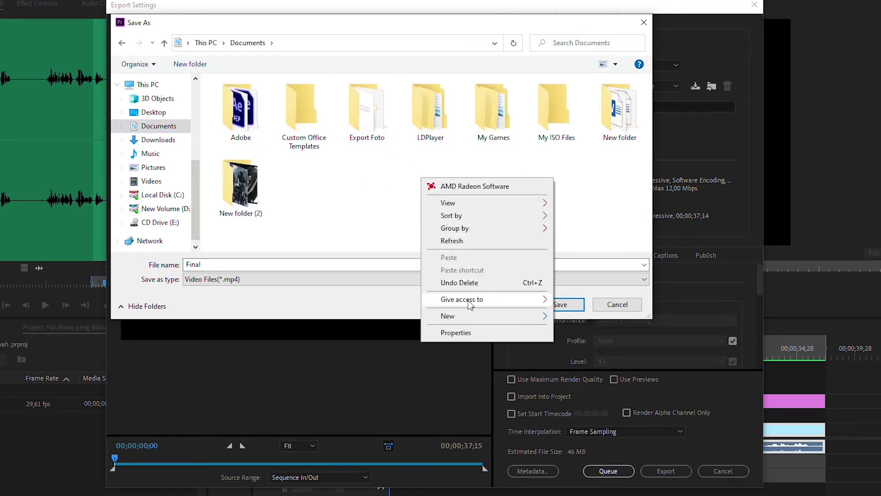
pyautogui.moveTo(523, 317)
pyautogui.click(584, 317)
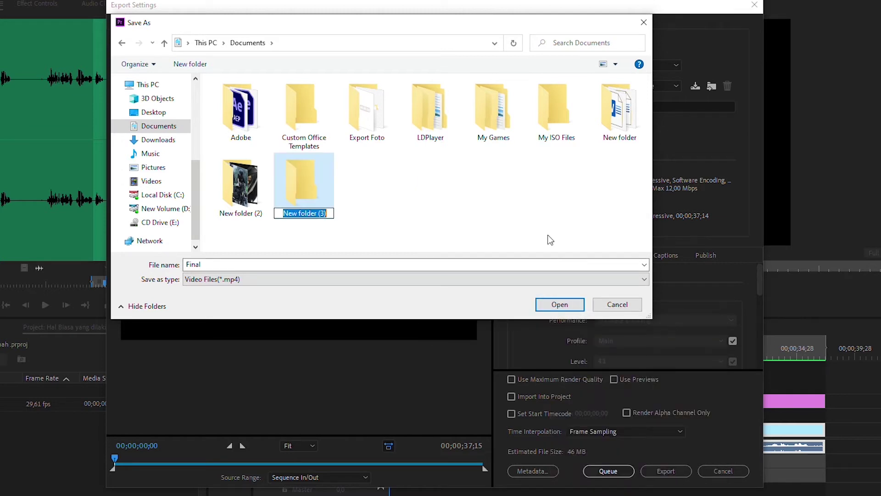
pyautogui.write('Exp')
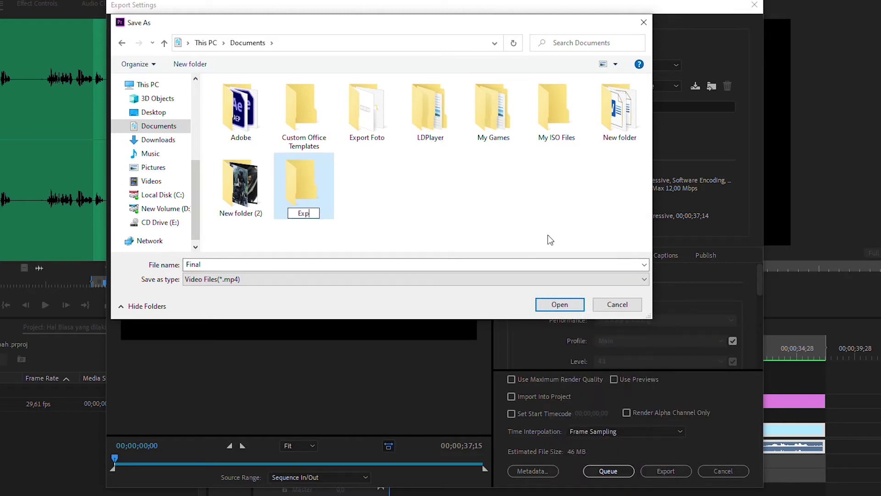
pyautogui.write('ort Video')
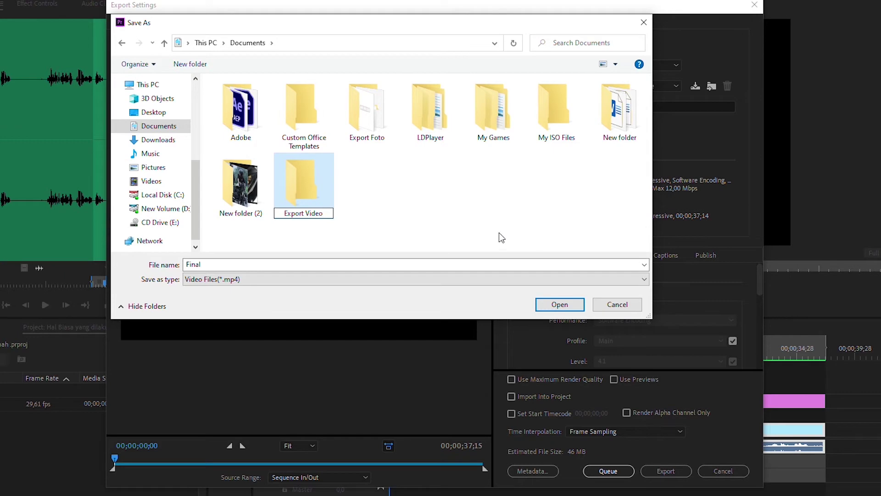
pyautogui.click(417, 219)
# Set the export to be stored in the Export Video folder under the file name Final.
pyautogui.doubleClick(317, 190)
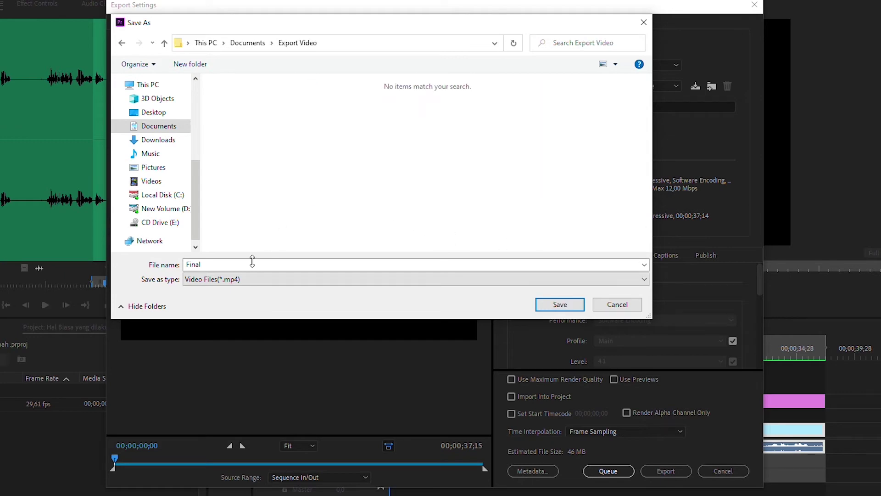
pyautogui.click(211, 266)
pyautogui.click(561, 304)
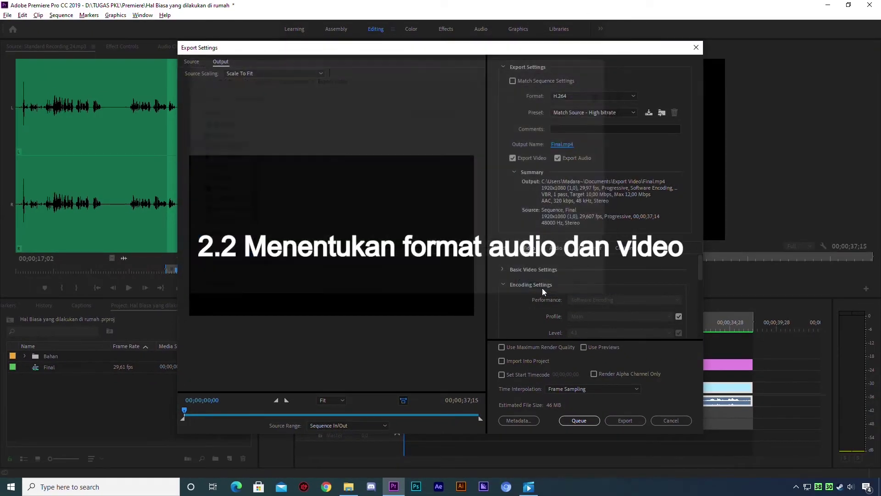